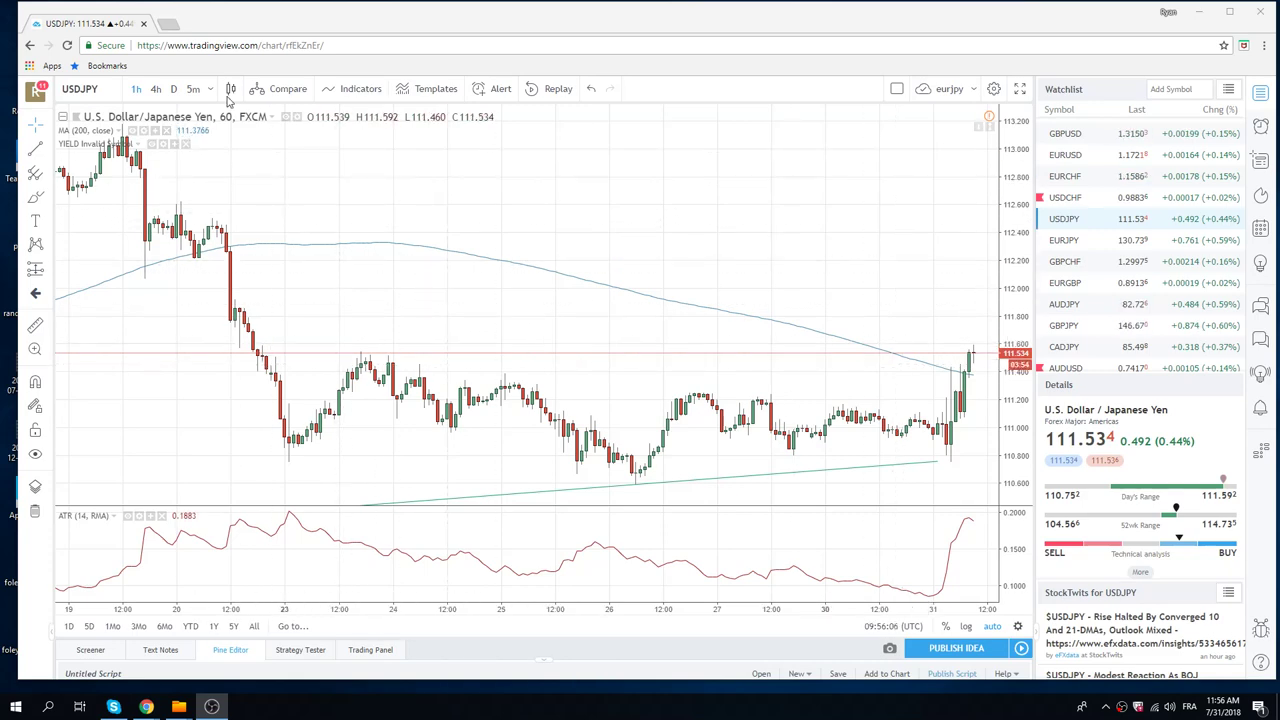
Set the USDJPY chart to 5-minute candles and zoom in on the latest trading day.
left_click(193, 88)
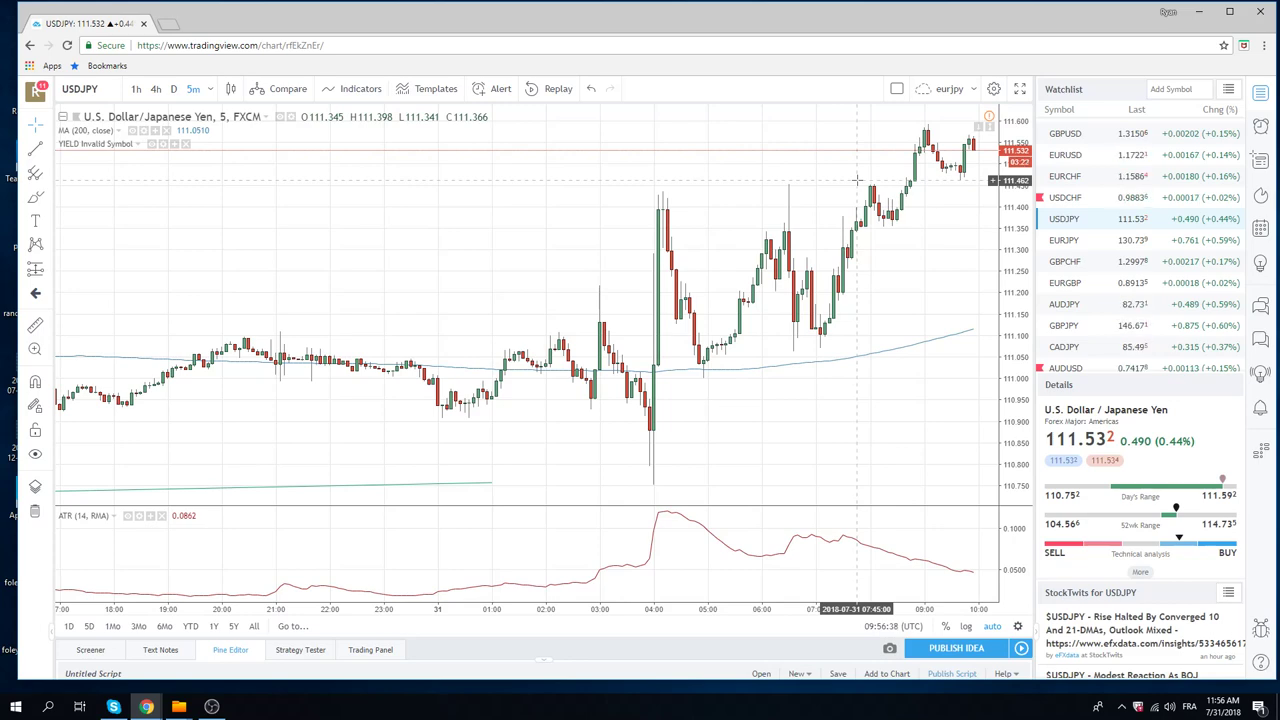
scroll(774, 256, "down", 5)
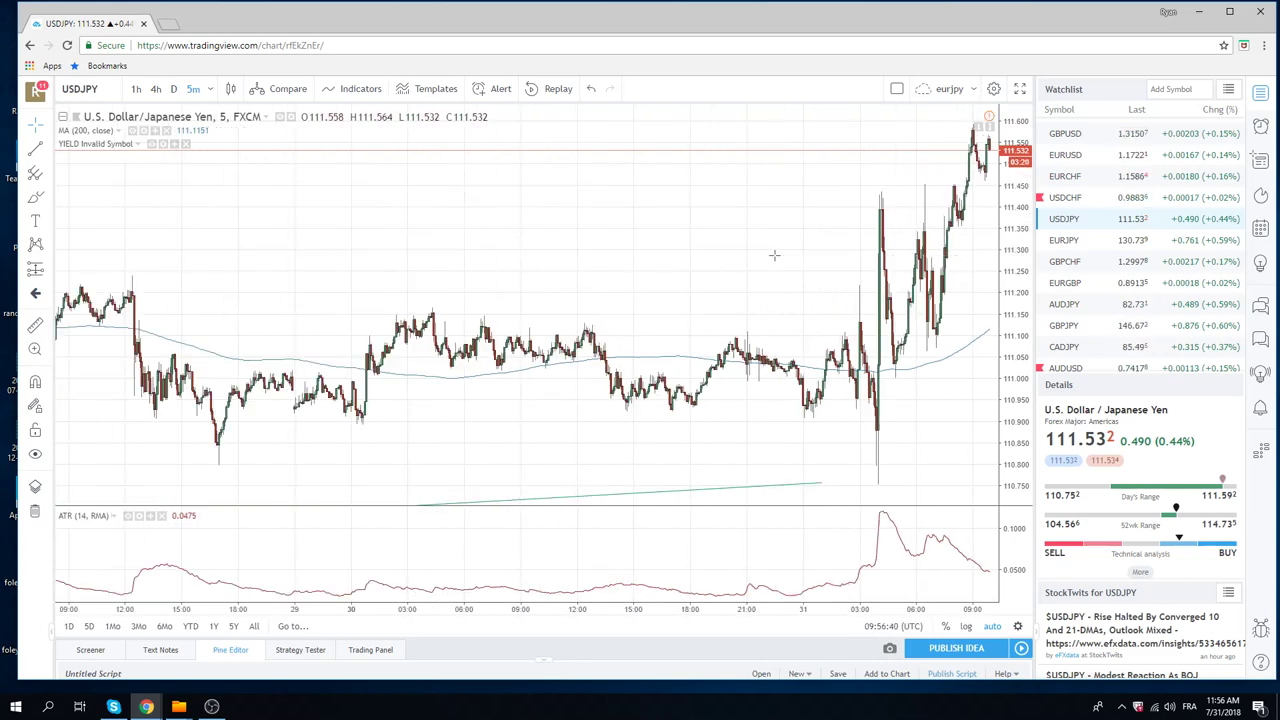
scroll(774, 256, "up", 4)
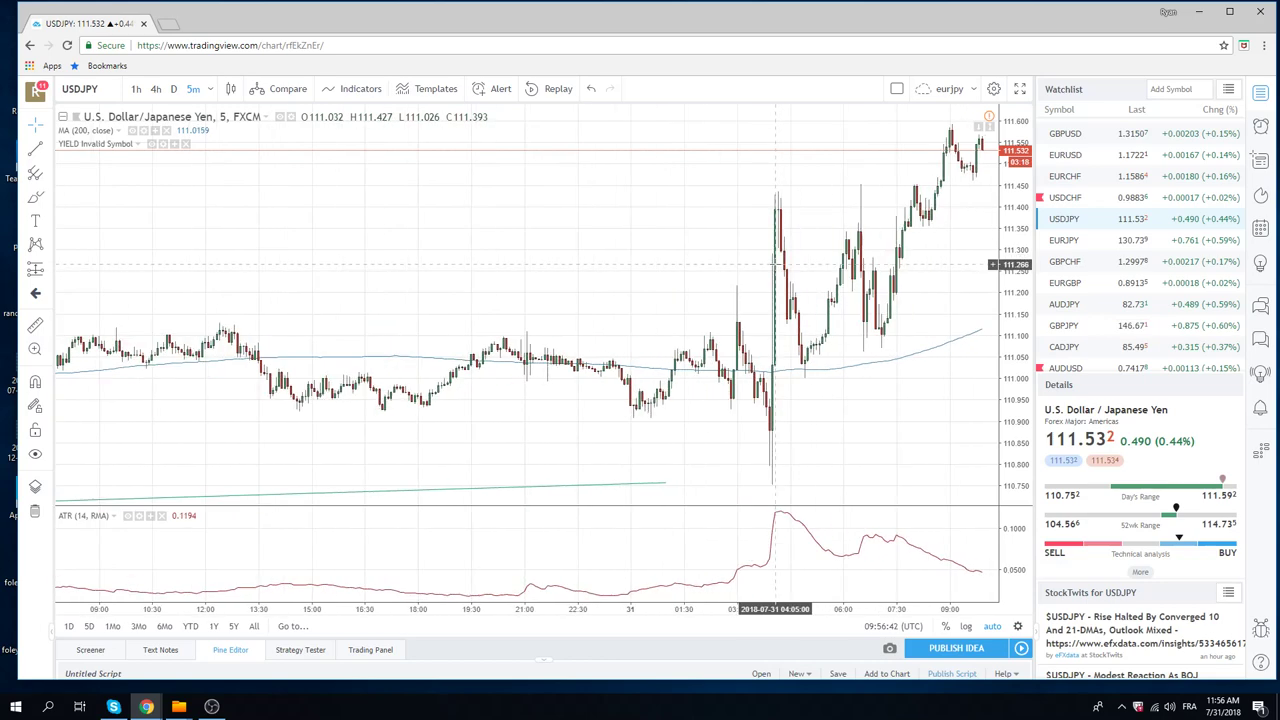
scroll(776, 265, "up", 2)
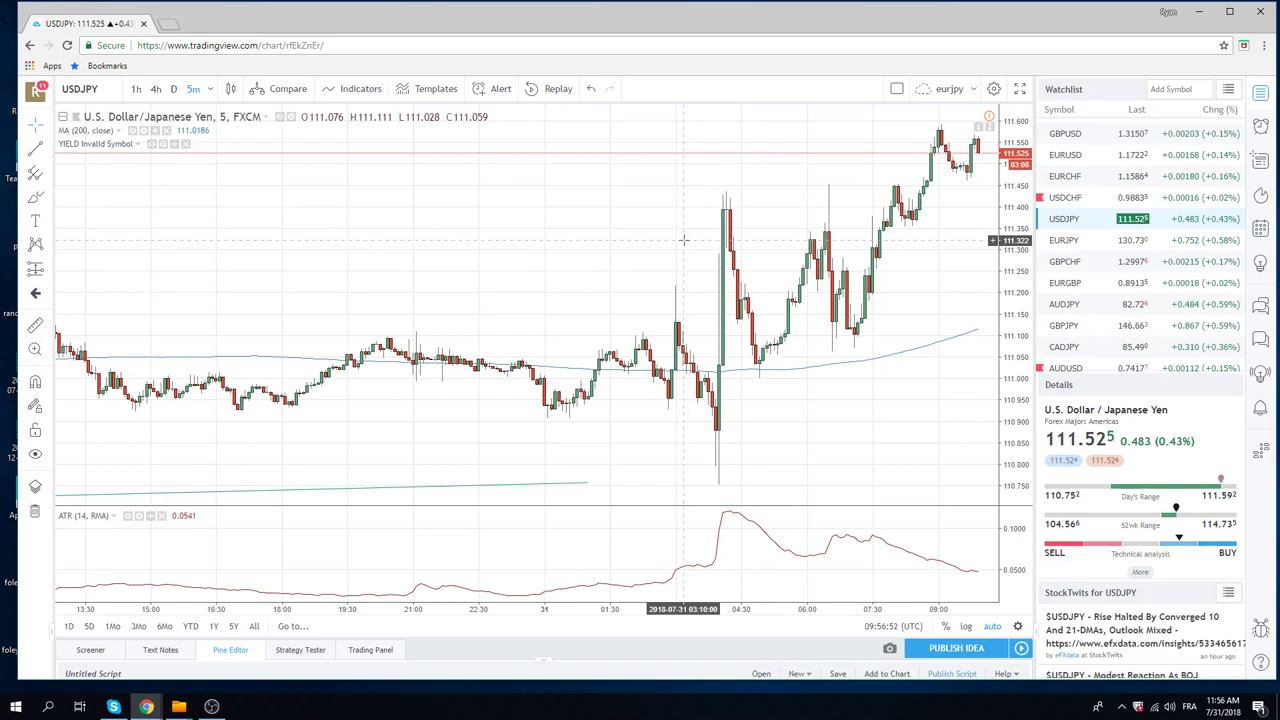
scroll(1073, 245, "up", 1)
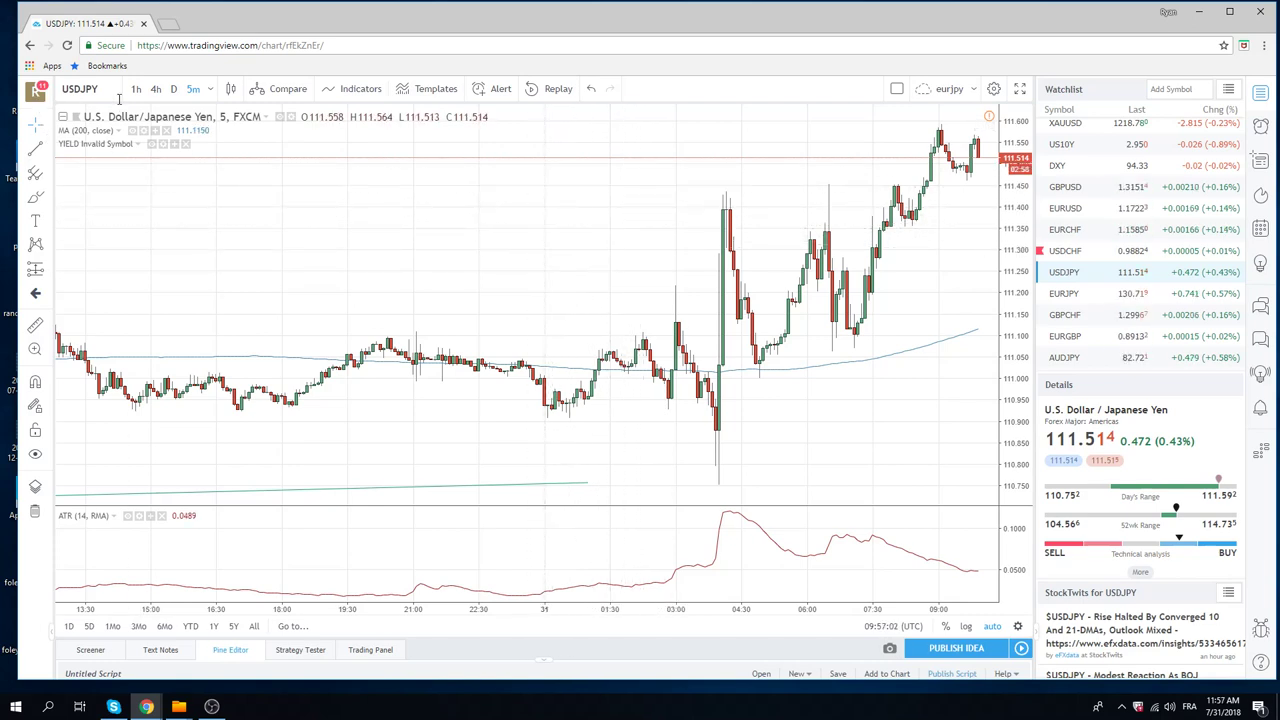
Return USDJPY to 1-hour candles and zoom out to show the 13th through the 31st.
left_click(136, 89)
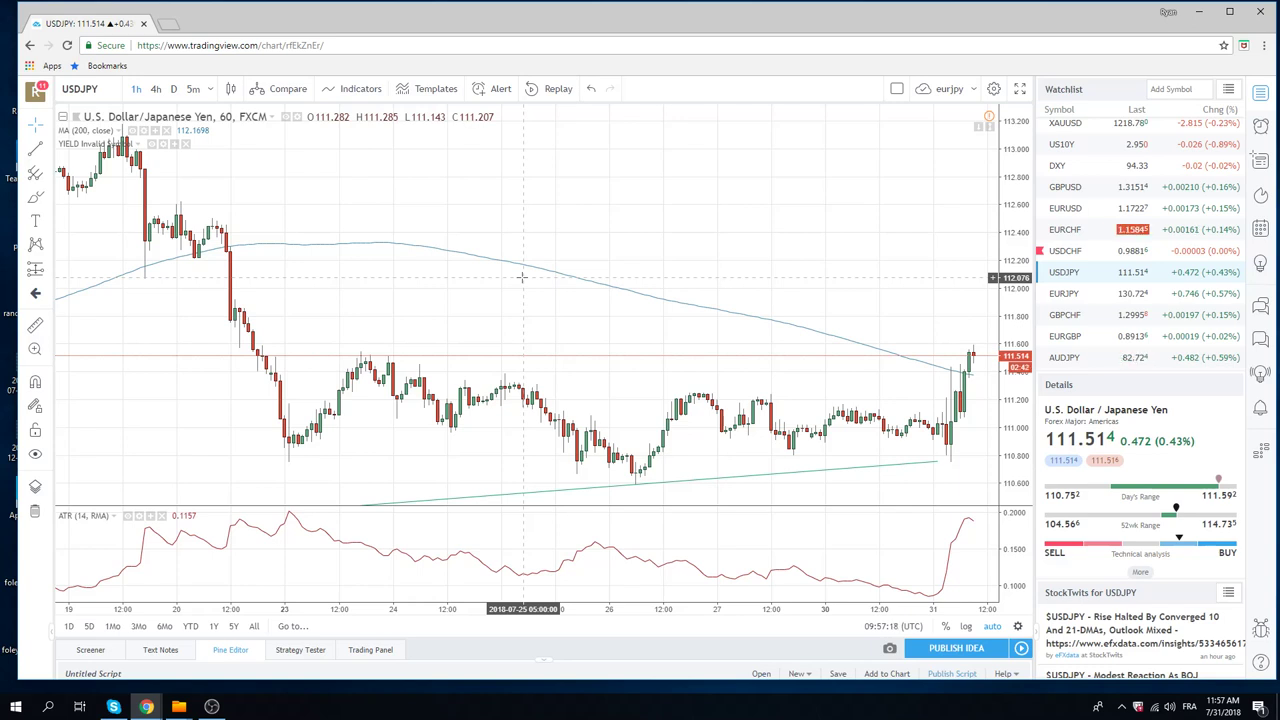
scroll(518, 277, "down", 5)
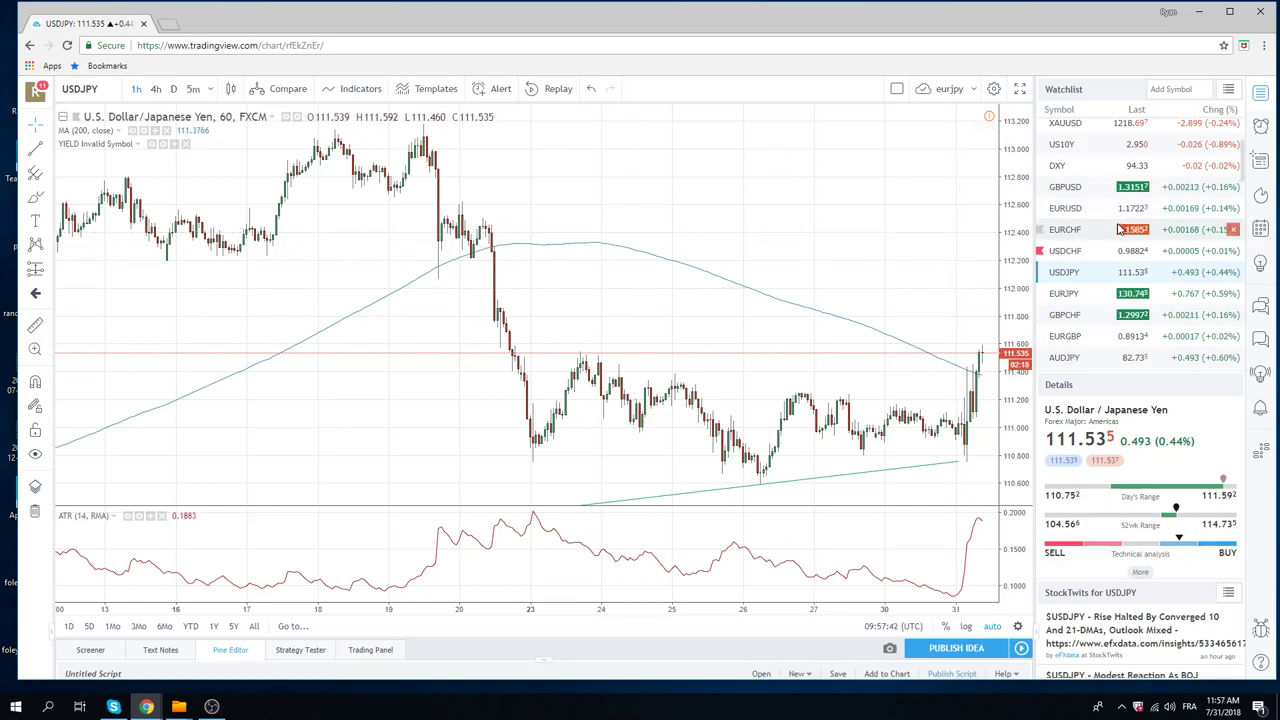
scroll(1118, 229, "up", 2)
Load the ES1! E-mini futures hourly chart and browse down through the watchlist symbols.
left_click(1065, 160)
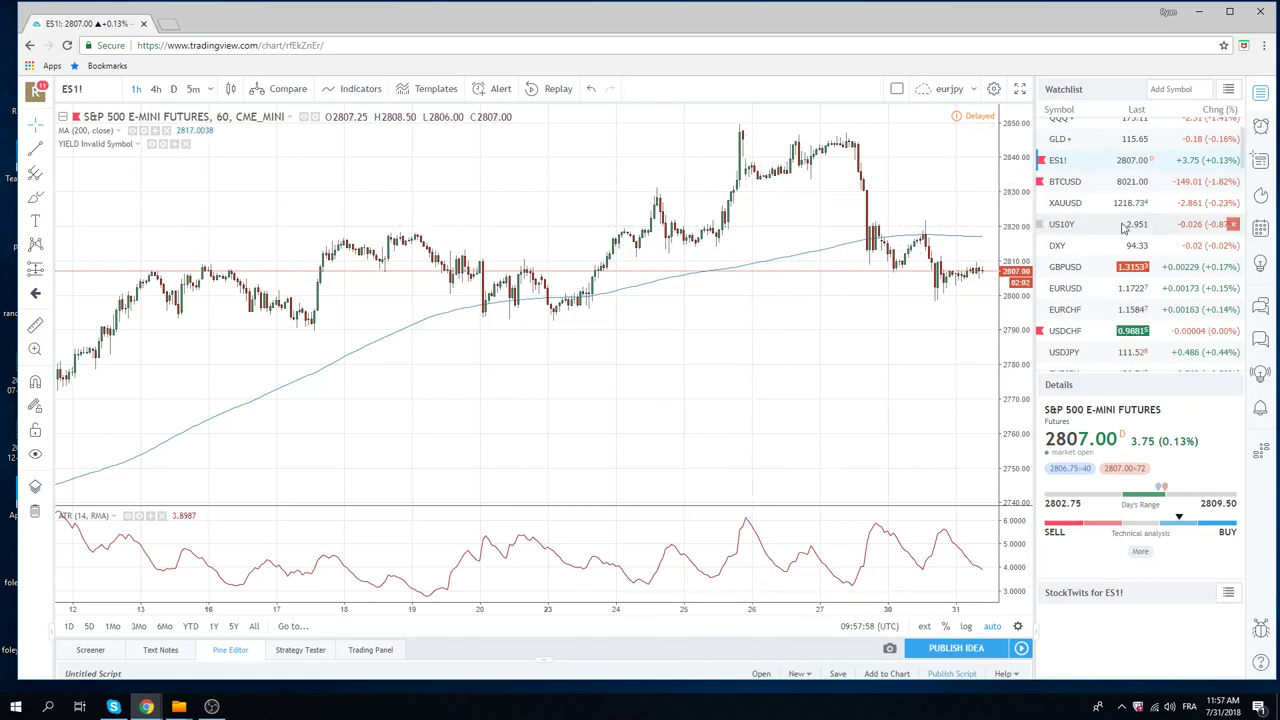
scroll(1079, 222, "down", 5)
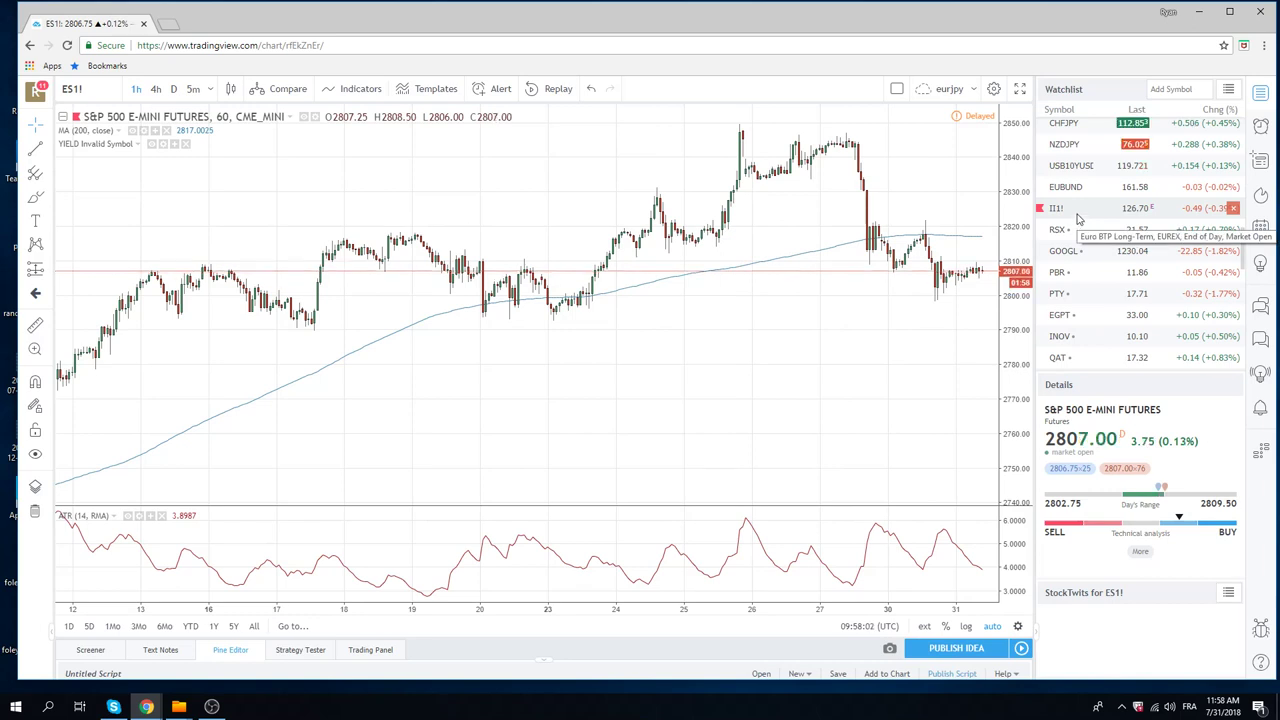
scroll(1079, 218, "down", 2)
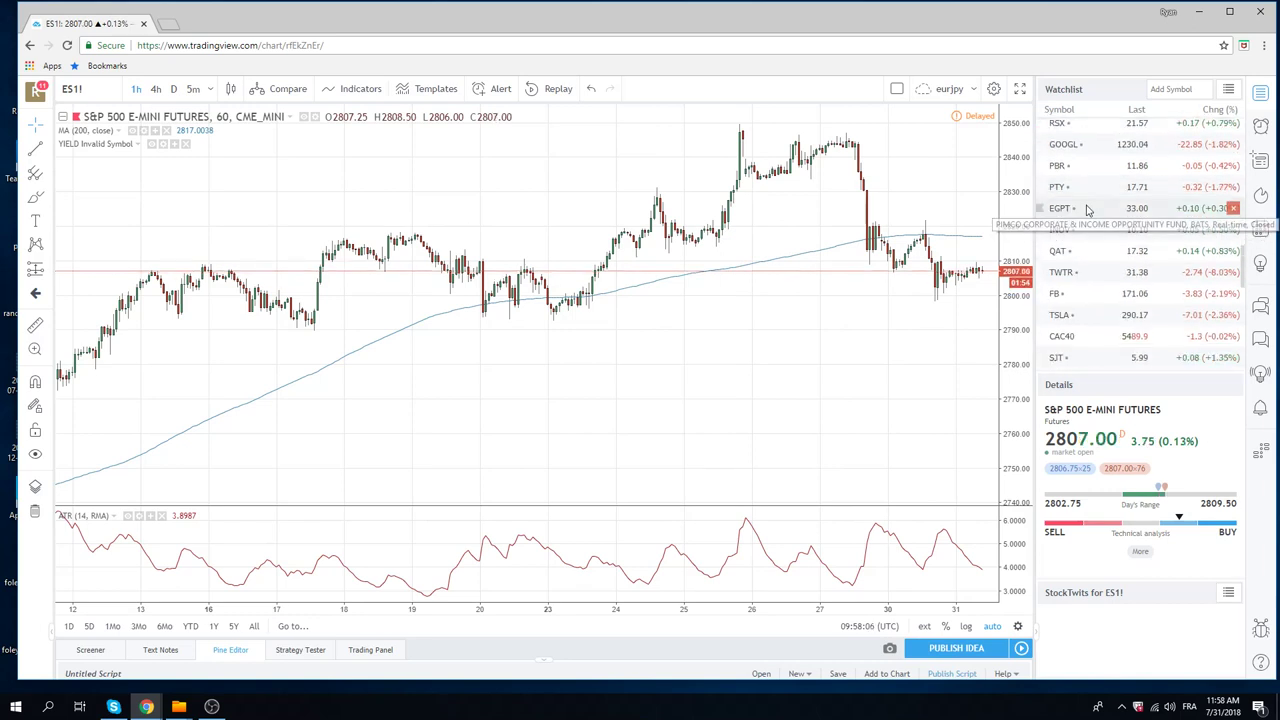
scroll(1088, 210, "down", 2)
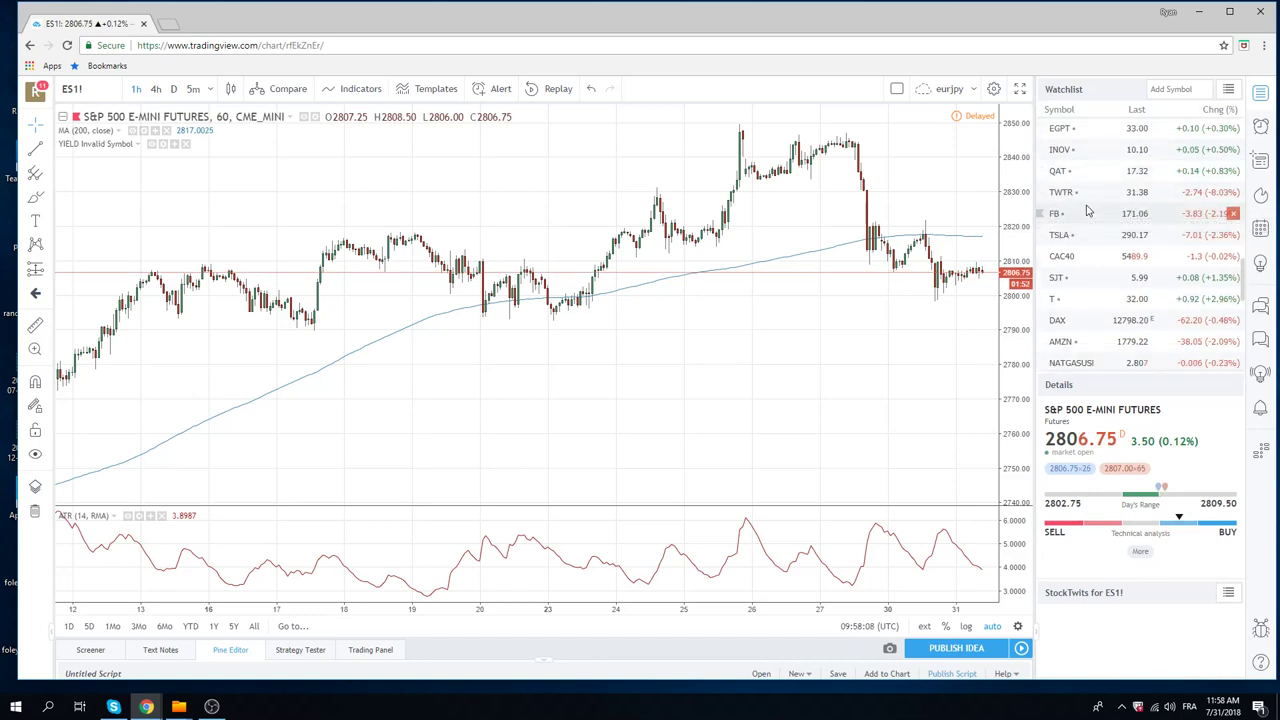
scroll(1088, 210, "down", 2)
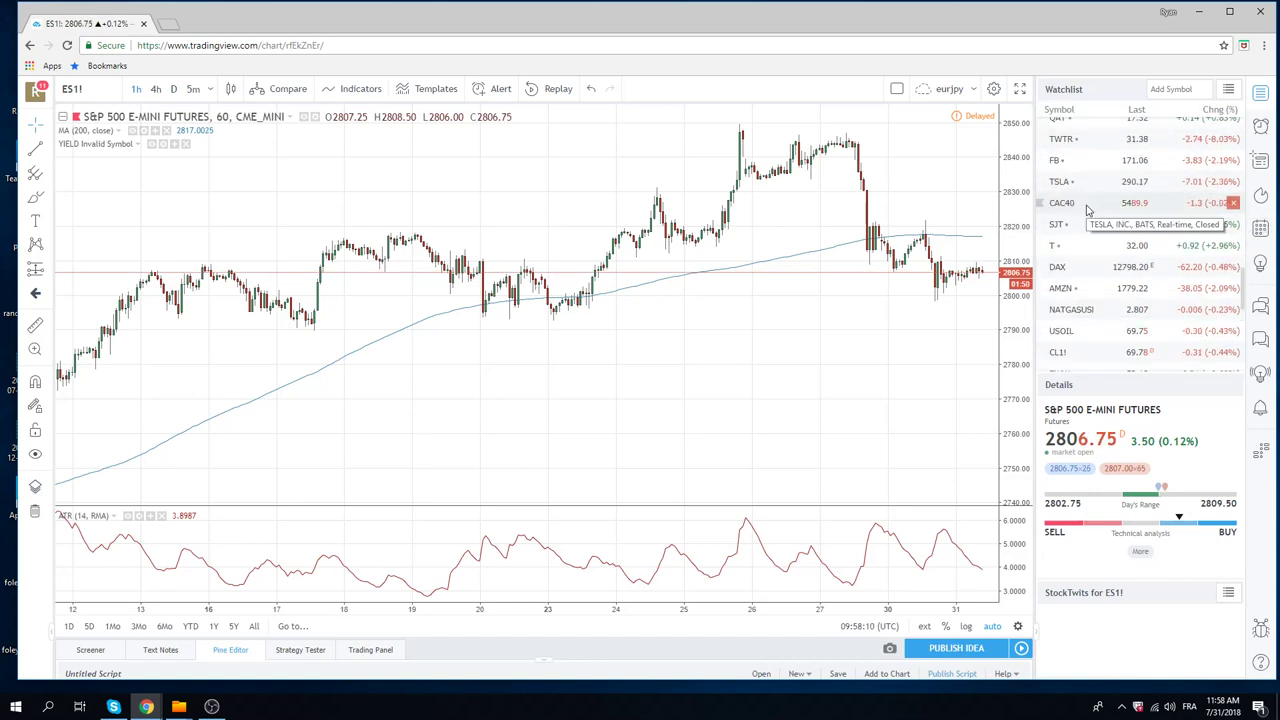
scroll(1088, 210, "down", 1)
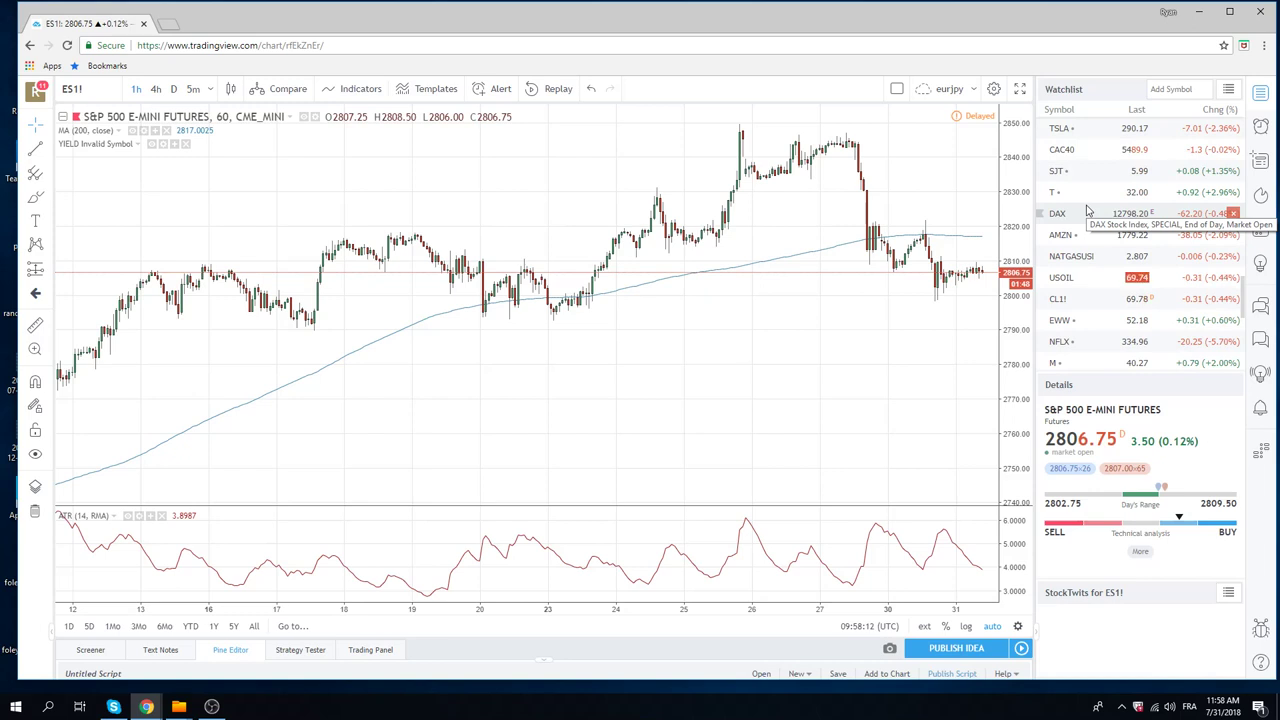
scroll(1088, 210, "down", 1)
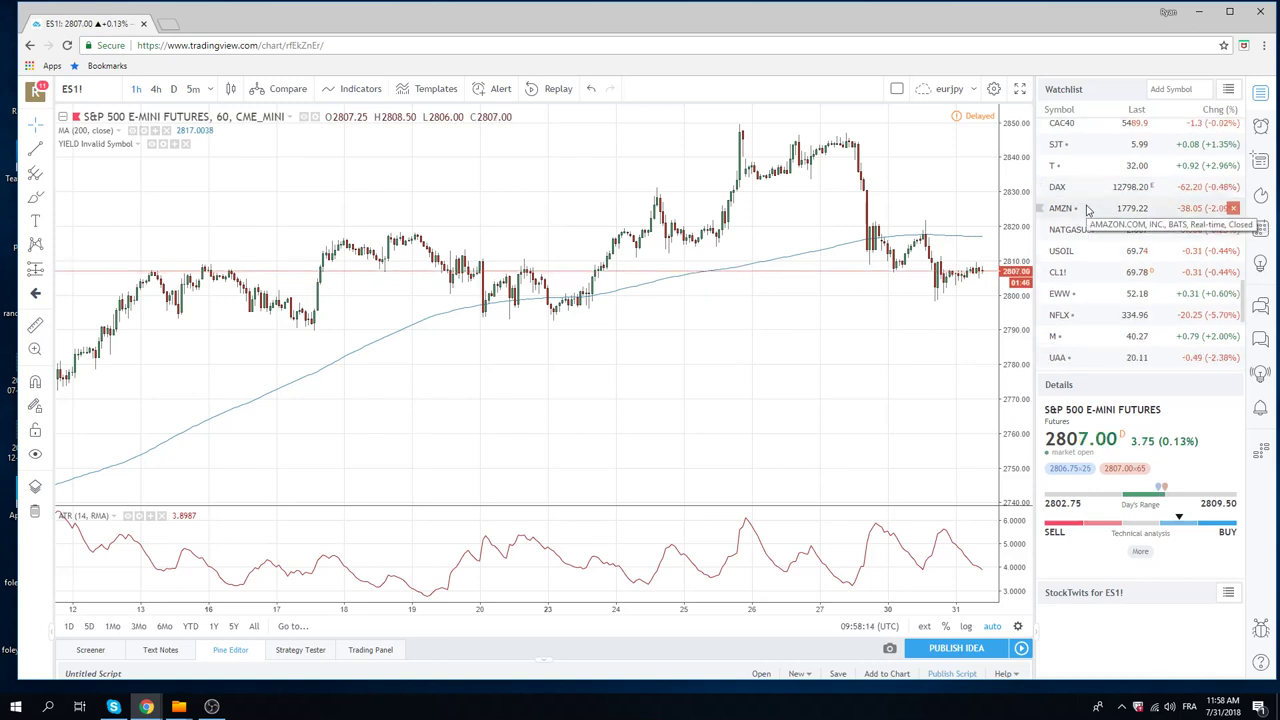
scroll(1090, 209, "down", 2)
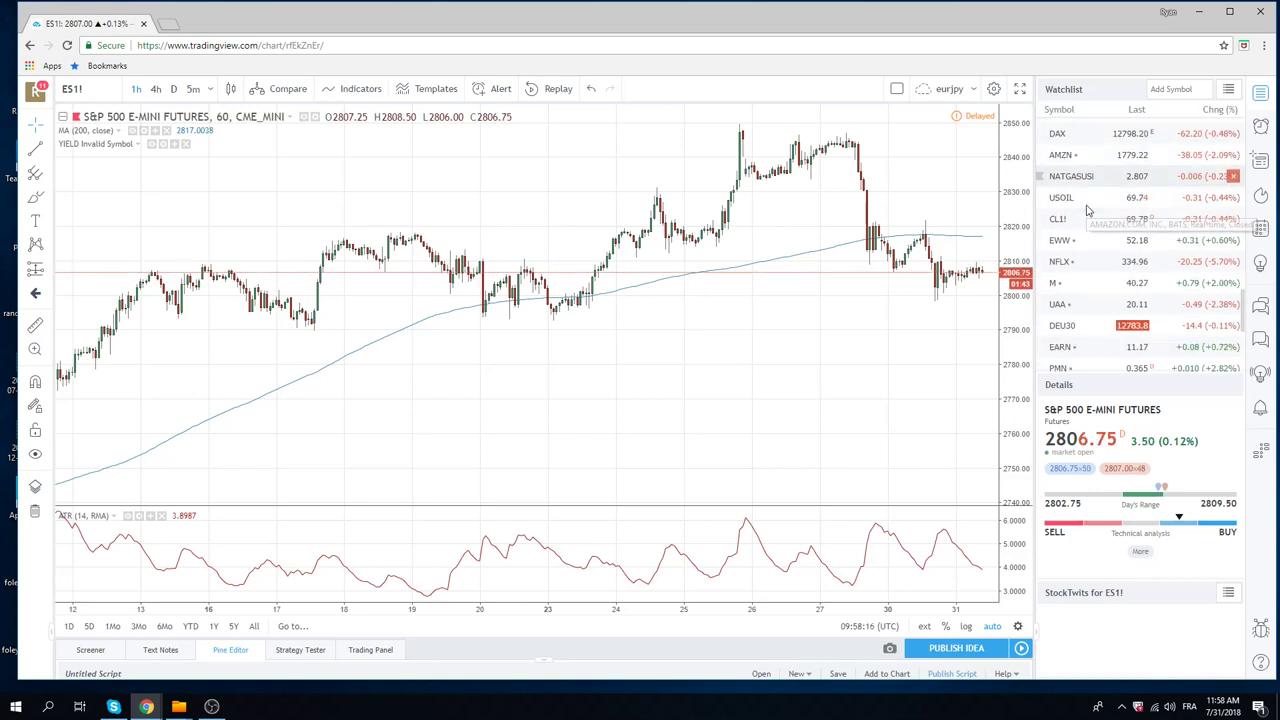
scroll(1093, 210, "up", 3)
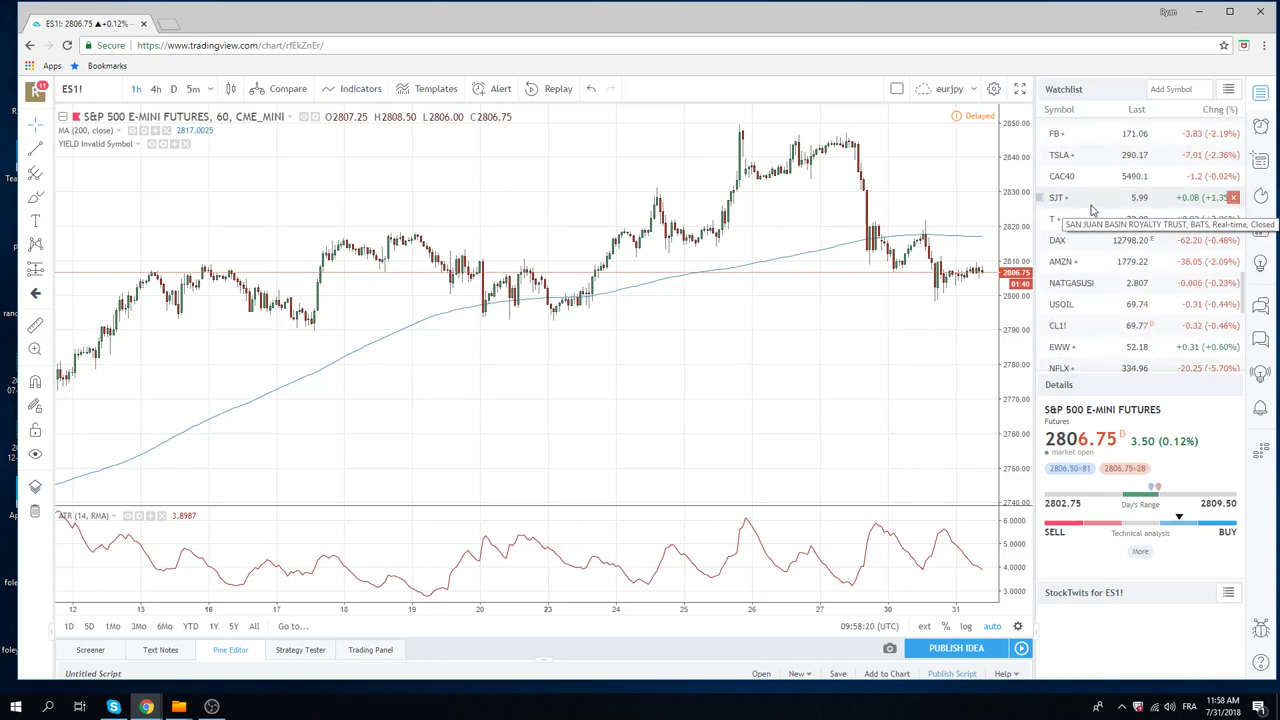
View the FB chart briefly, then load the Netflix (NFLX) hourly chart.
left_click(1065, 133)
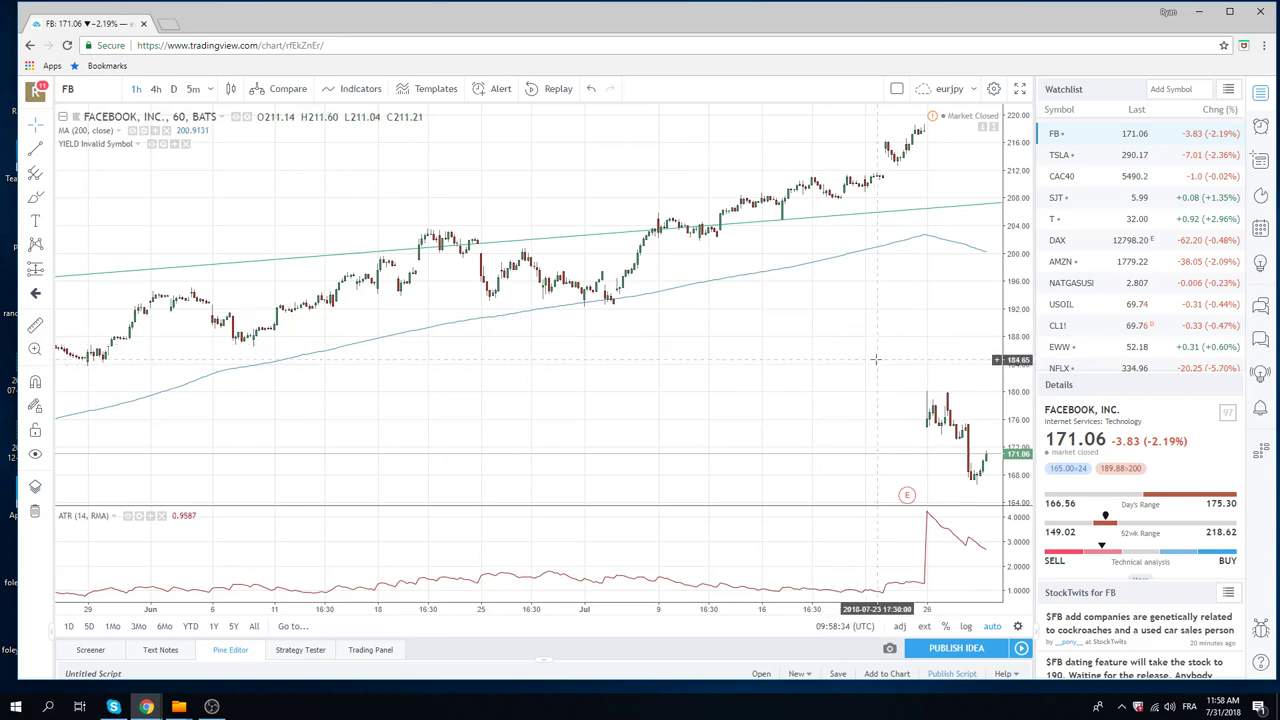
left_click(1062, 367)
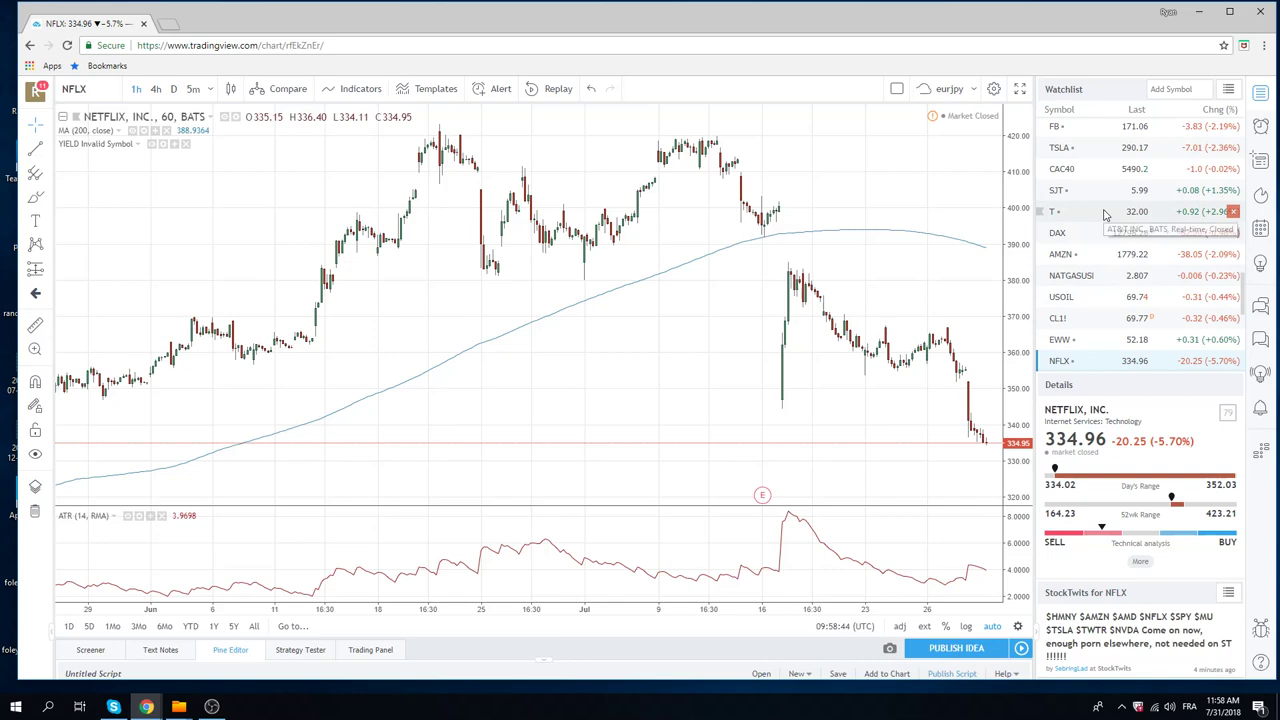
Load the FB hourly chart from the watchlist, last at 171.06.
left_click(1058, 130)
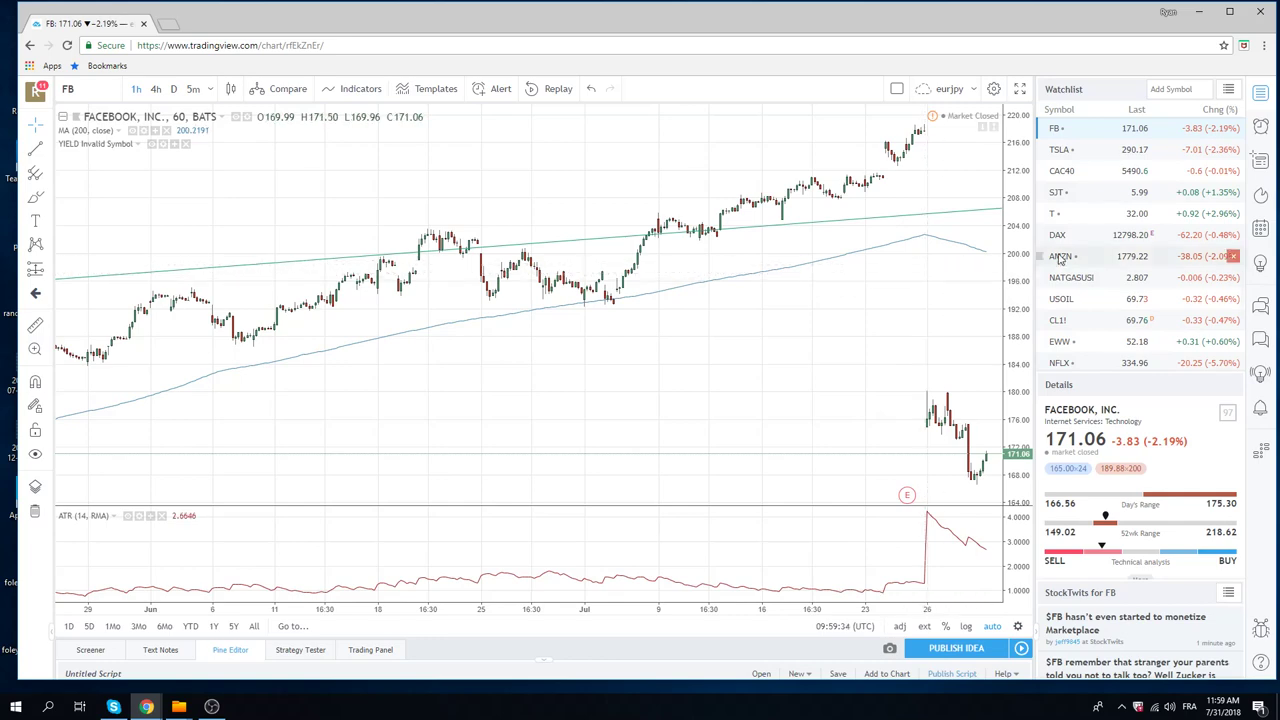
Load ES1! from the top of the watchlist and set it to daily candles.
scroll(1088, 259, "up", 2)
scroll(1088, 259, "up", 3)
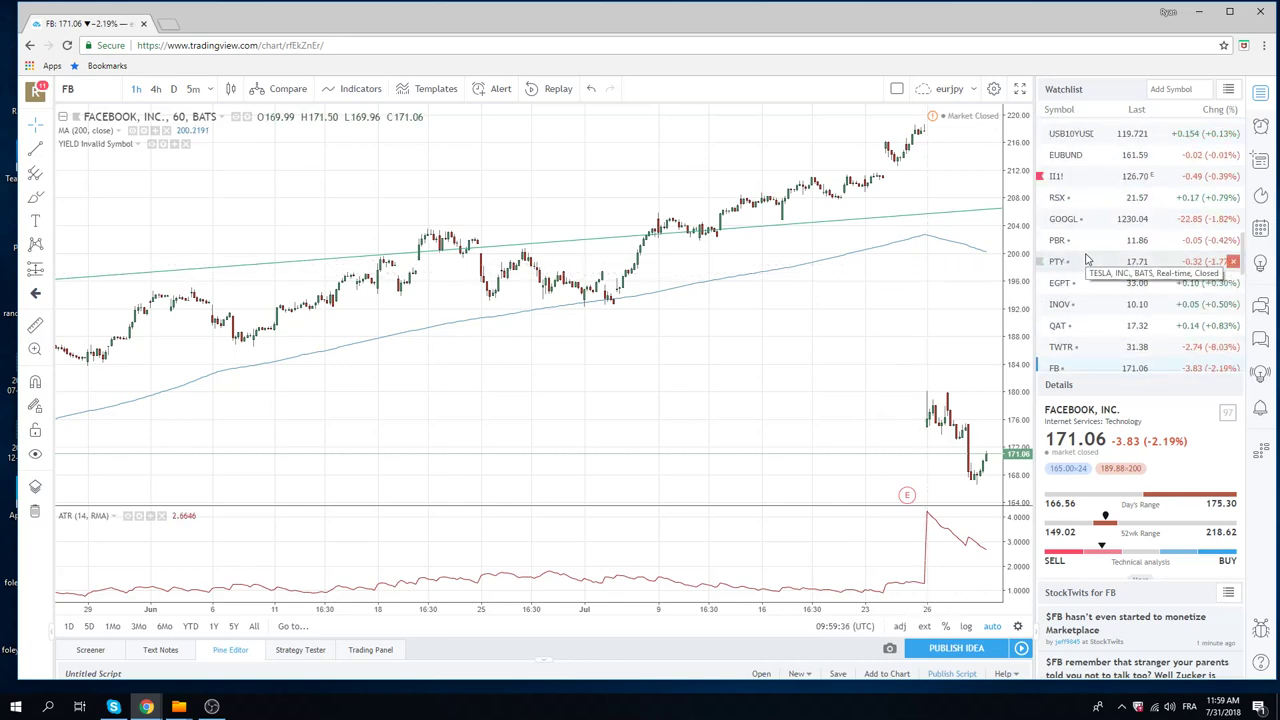
scroll(1088, 259, "up", 8)
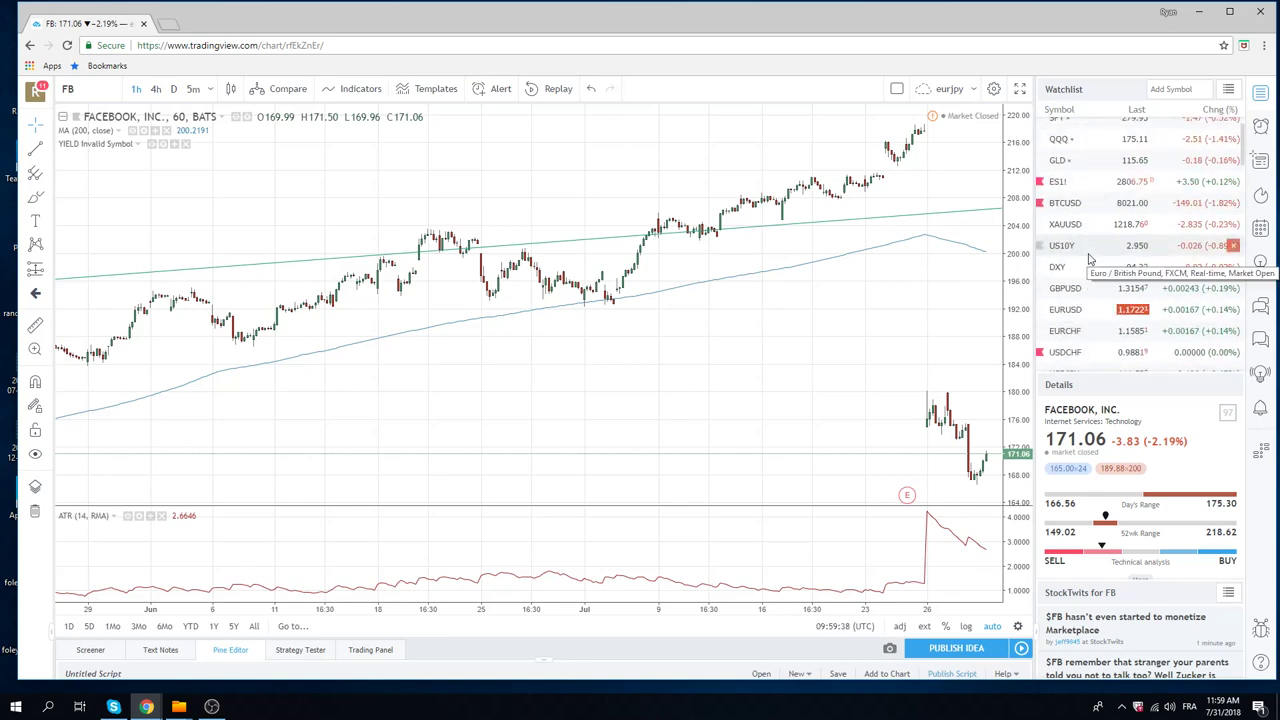
left_click(1085, 181)
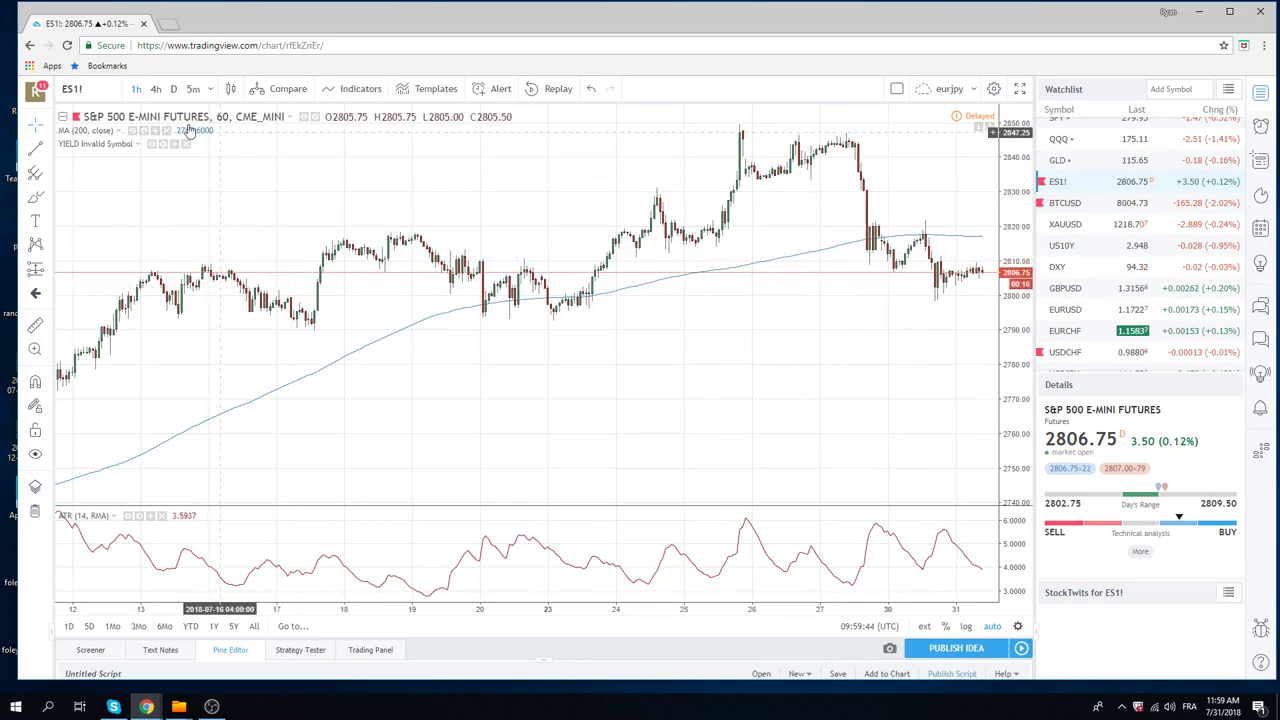
left_click(174, 89)
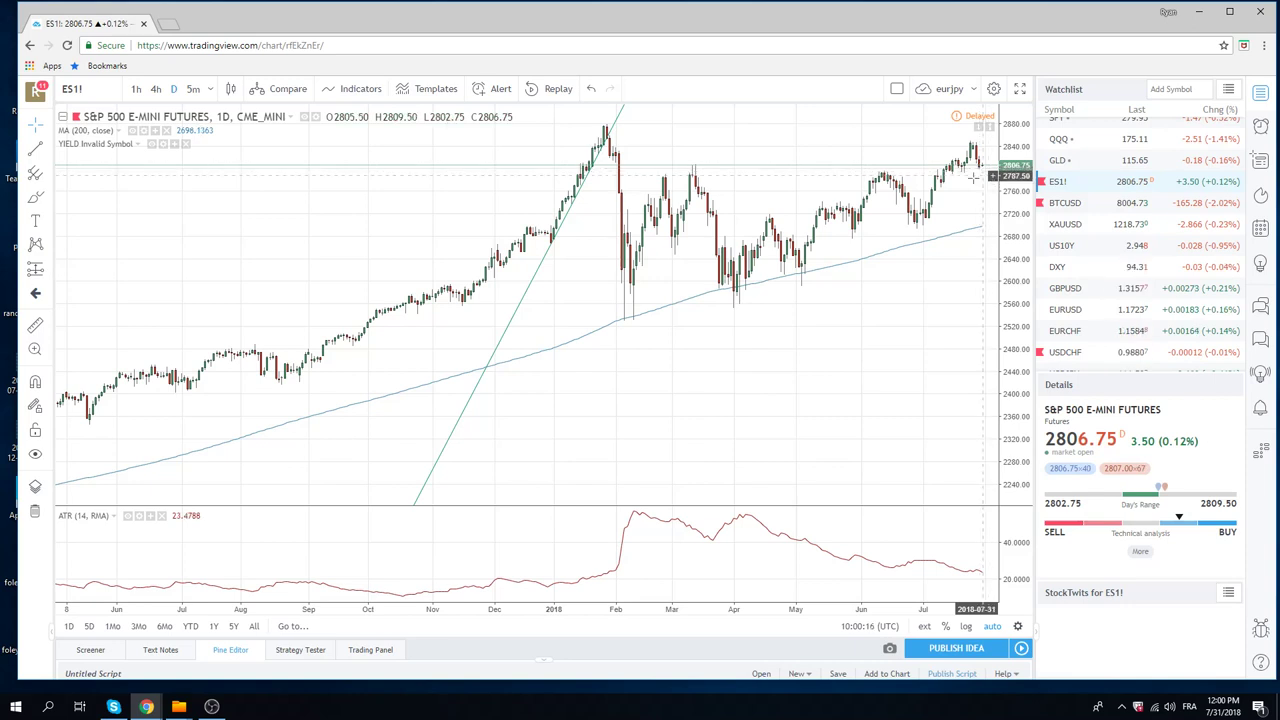
scroll(1100, 222, "down", 2)
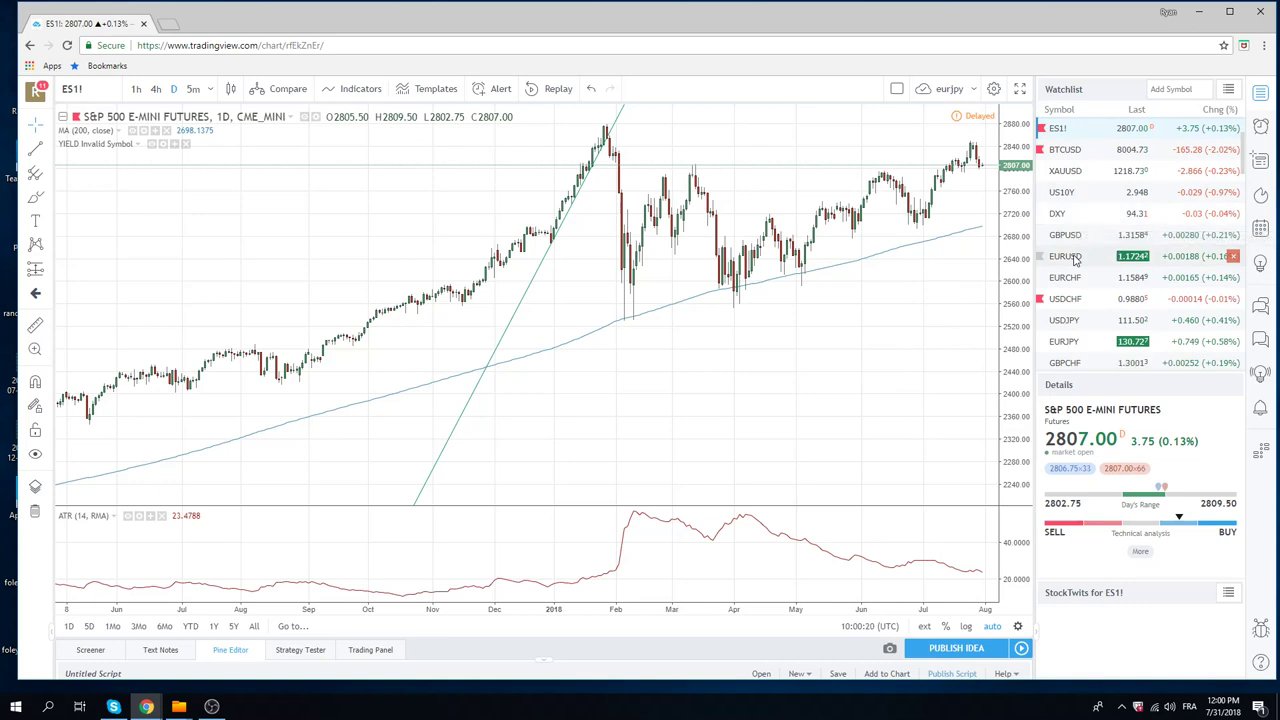
Load the EURUSD daily chart and zoom in on 2018.
left_click(1076, 258)
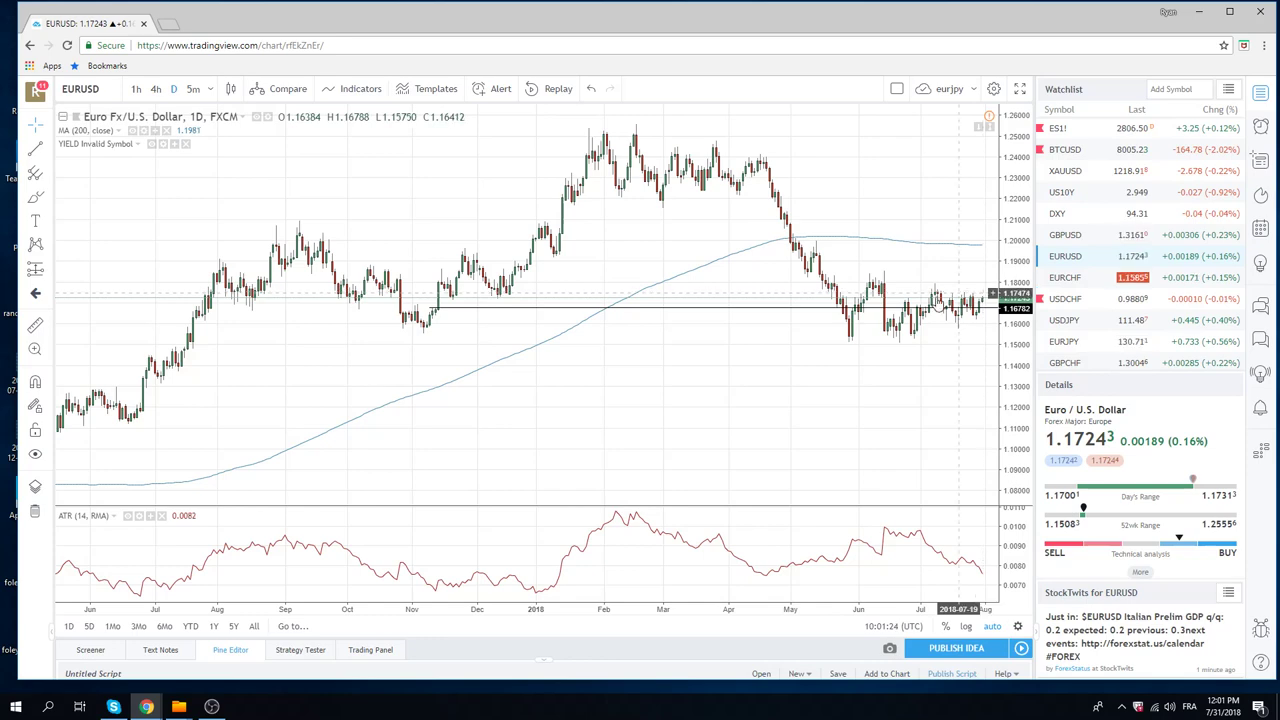
scroll(884, 375, "up", 3)
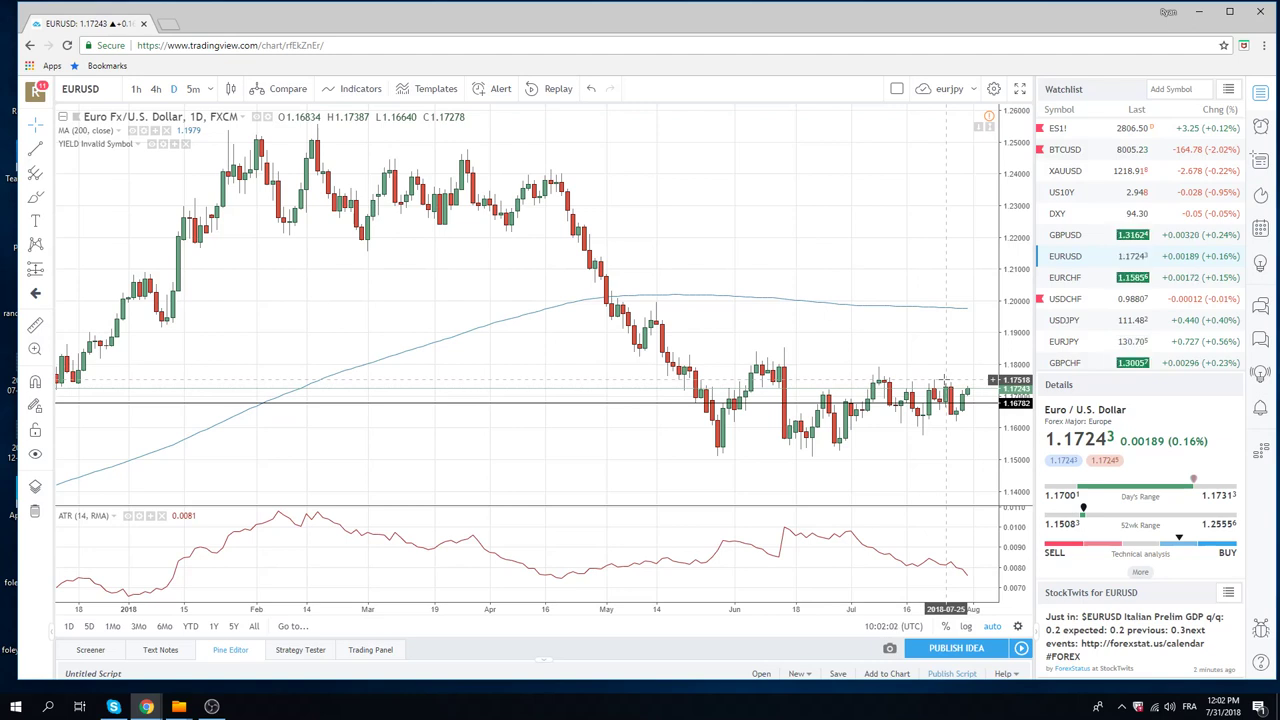
Move down the watchlist and load the USDCAD daily chart.
scroll(1086, 265, "down", 3)
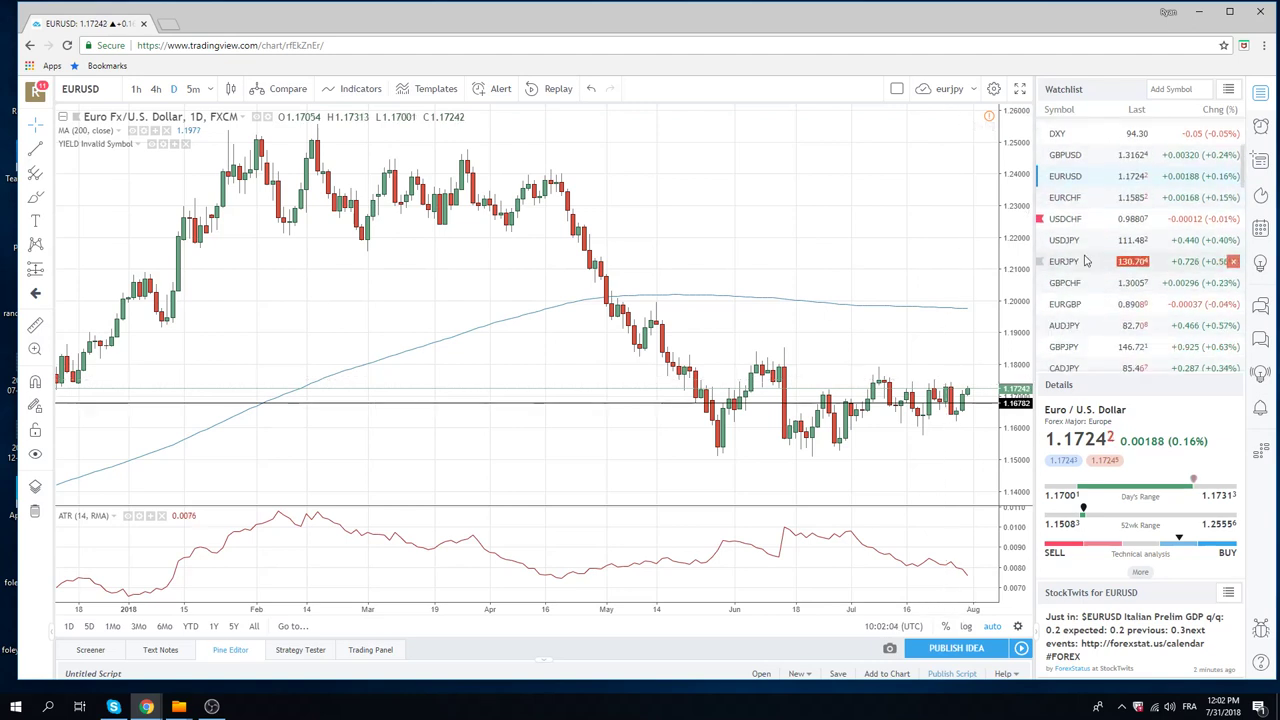
scroll(1086, 267, "down", 1)
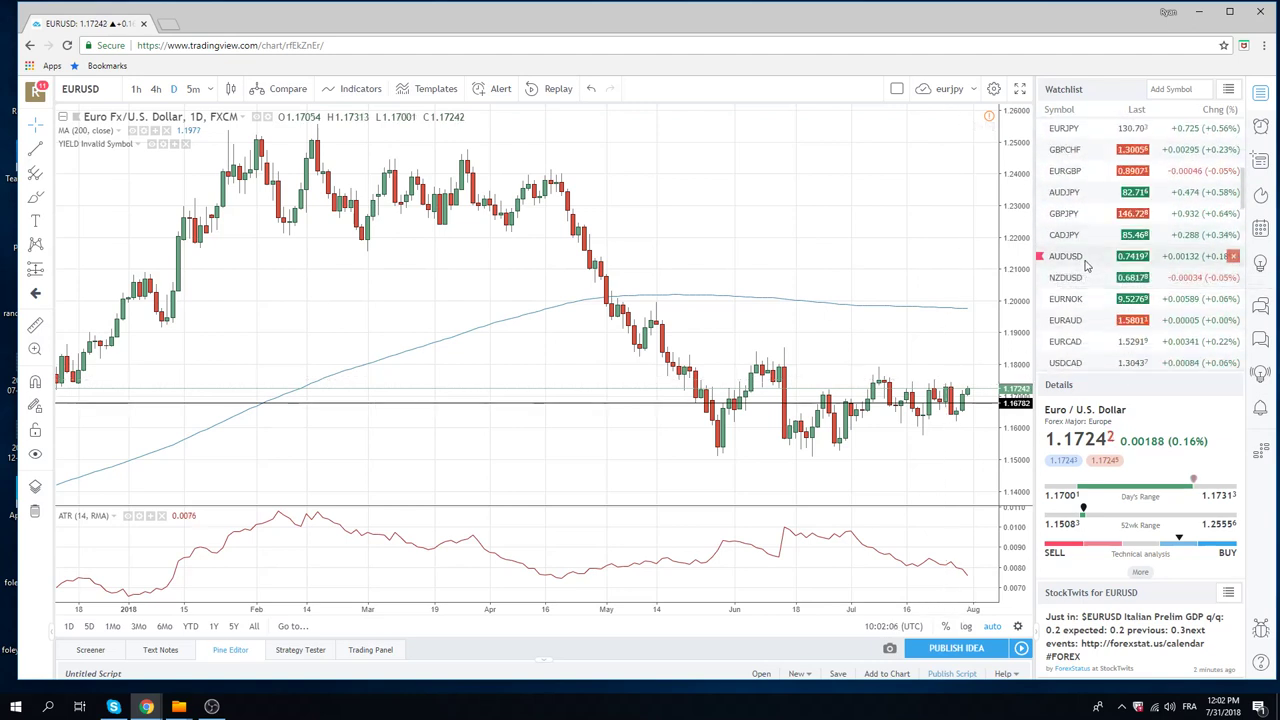
left_click(1093, 365)
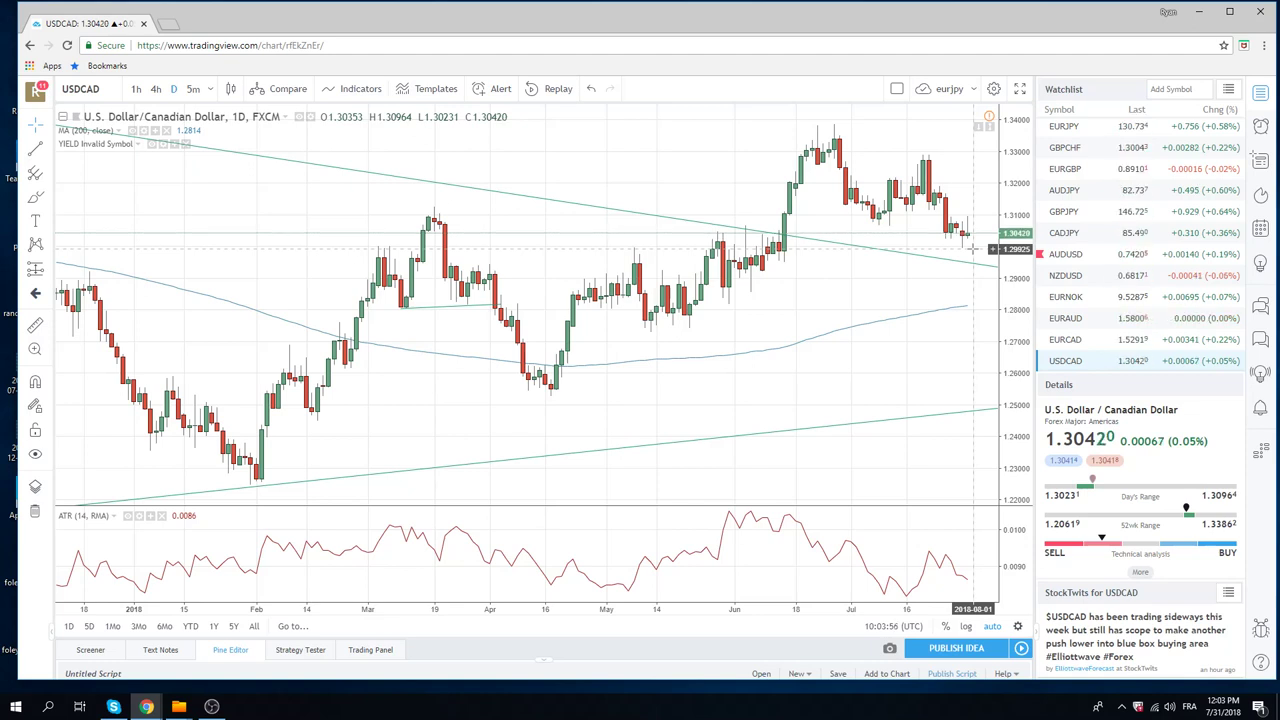
View AUDUSD, then load NZDUSD and move back up the watchlist.
left_click(1078, 259)
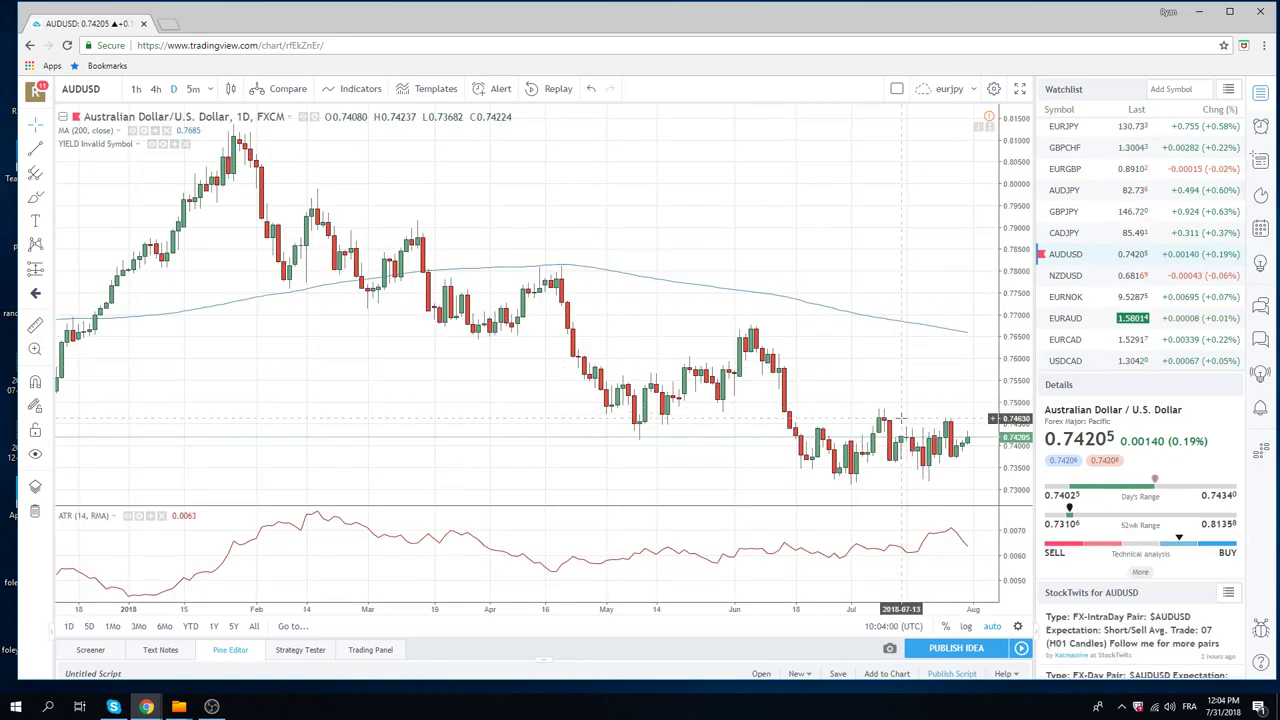
left_click(1072, 276)
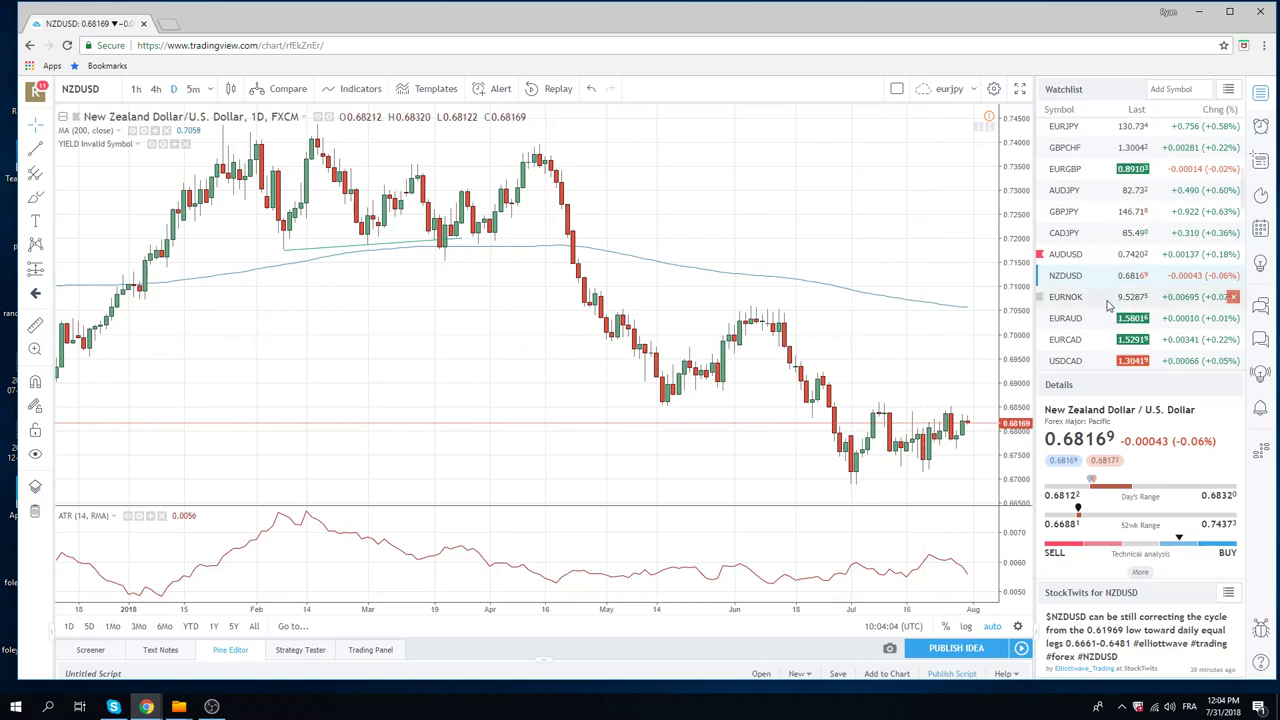
scroll(1108, 305, "up", 2)
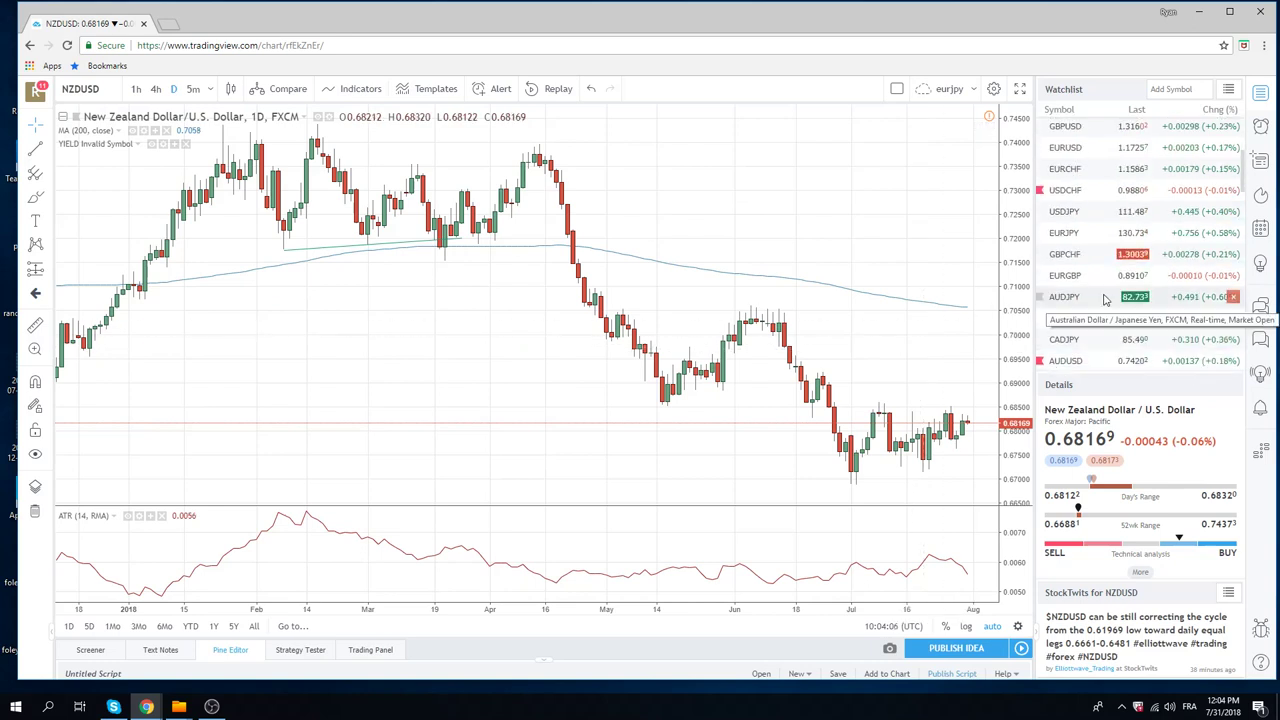
scroll(1105, 299, "up", 1)
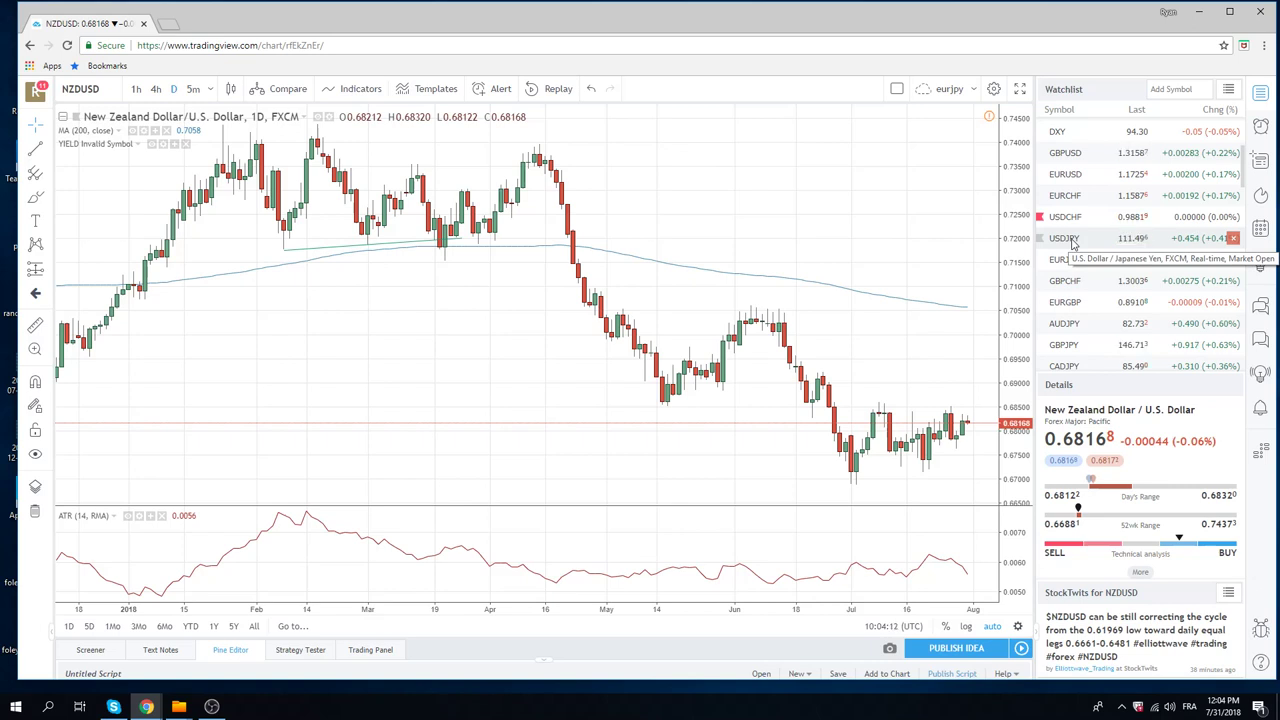
scroll(1073, 243, "up", 2)
Load USDCHF and set it to 1-hour candles.
left_click(1075, 272)
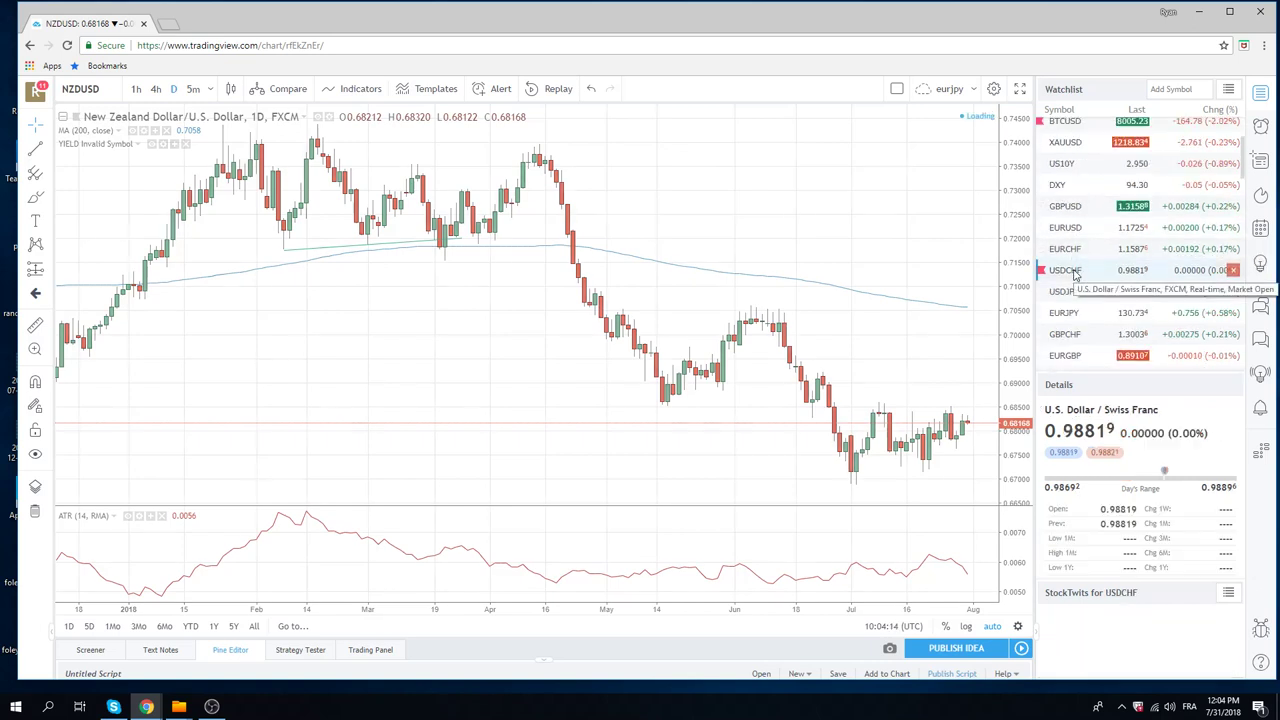
left_click(136, 89)
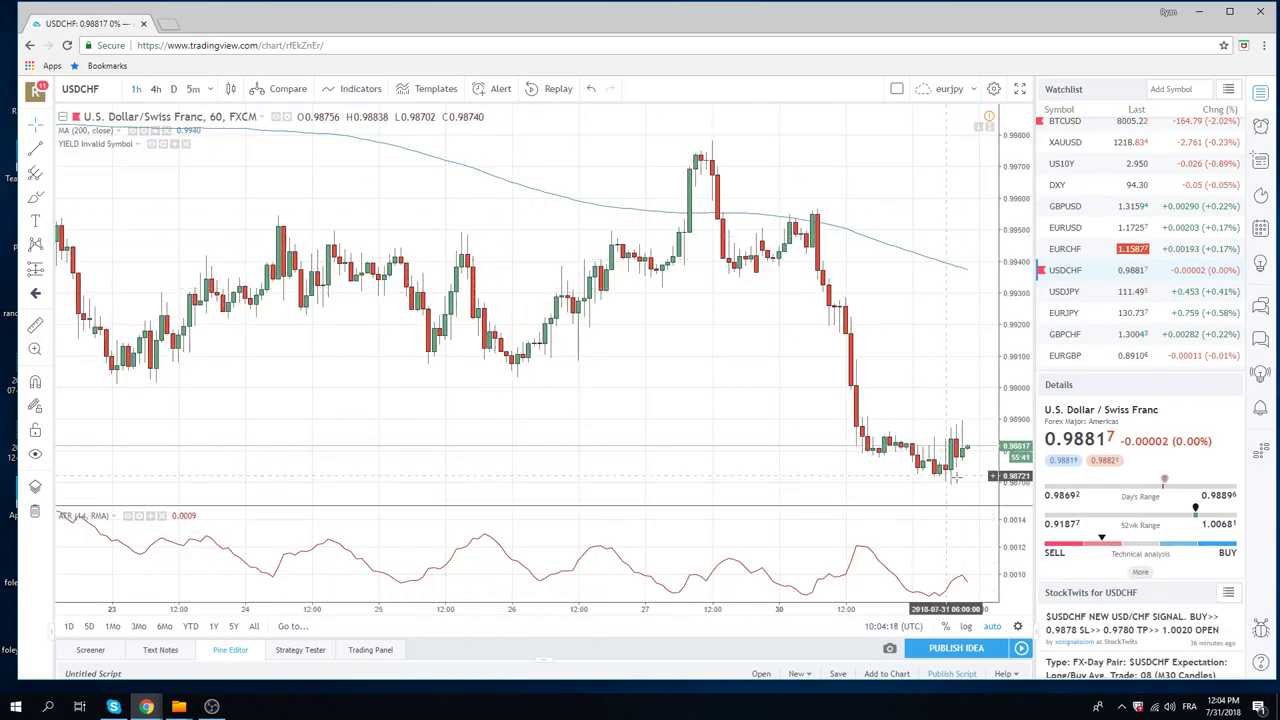